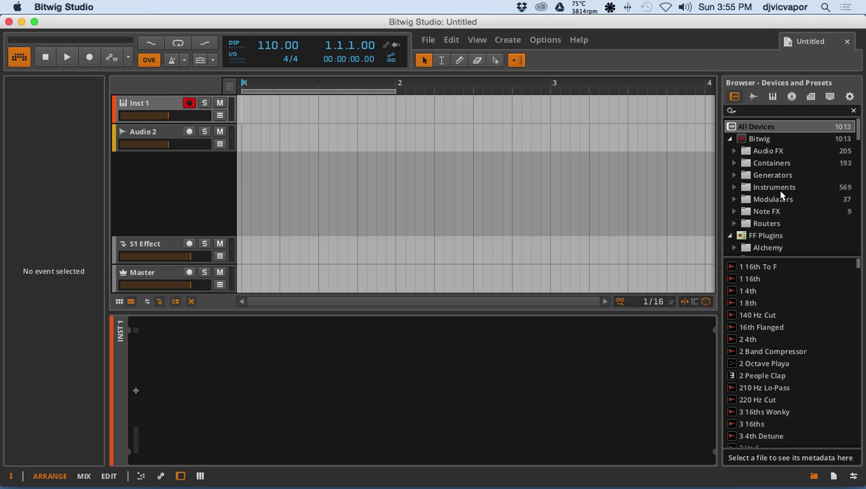
- Expand and refold the Audio FX and Containers categories in the device browser
{"action": "left_click", "coordinate": [734, 150]}
{"action": "left_click", "coordinate": [734, 150]}
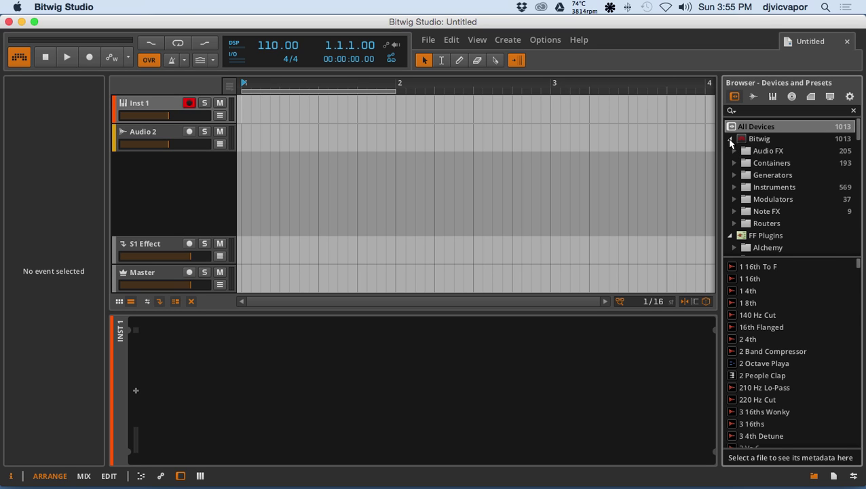
{"action": "left_click", "coordinate": [733, 163]}
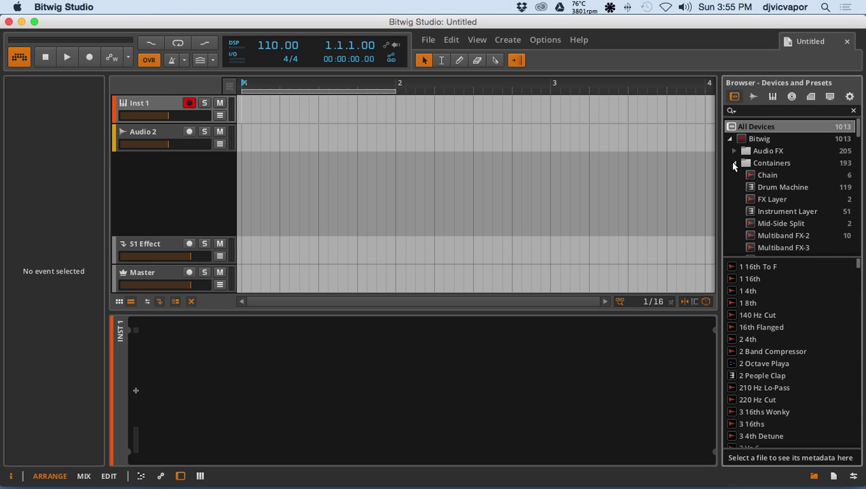
{"action": "left_click", "coordinate": [734, 163]}
- Scroll down the browser list and collapse the FF Plugins folder
{"action": "scroll", "coordinate": [744, 200], "scroll_direction": "down", "scroll_amount": 5}
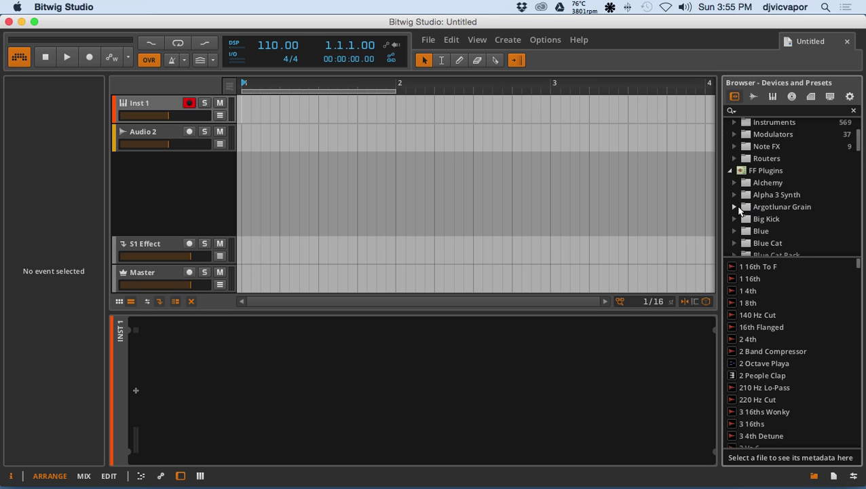
{"action": "scroll", "coordinate": [750, 177], "scroll_direction": "down", "scroll_amount": 2}
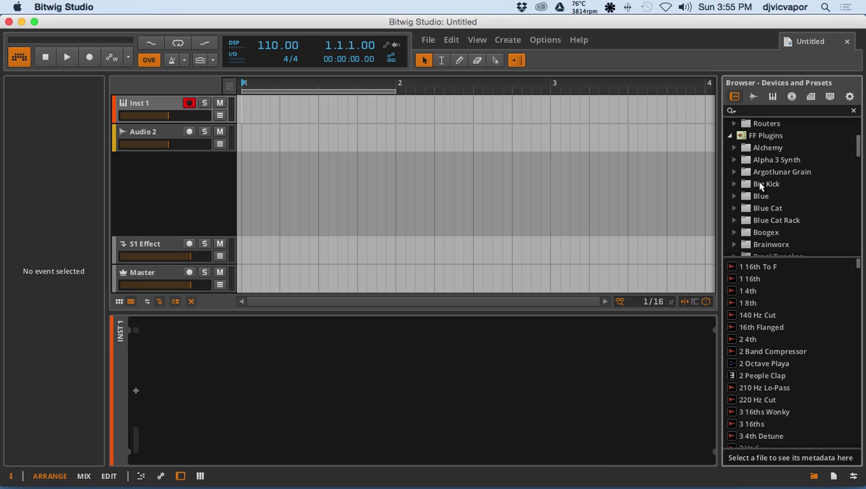
{"action": "left_click", "coordinate": [731, 136]}
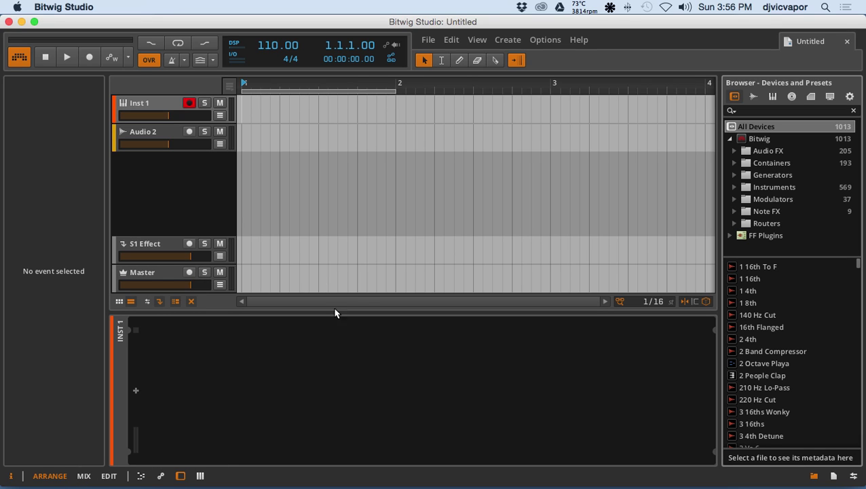
- Visit the Mix layout, then the Edit piano-roll layout, hiding and restoring its device panel
{"action": "left_click", "coordinate": [84, 476]}
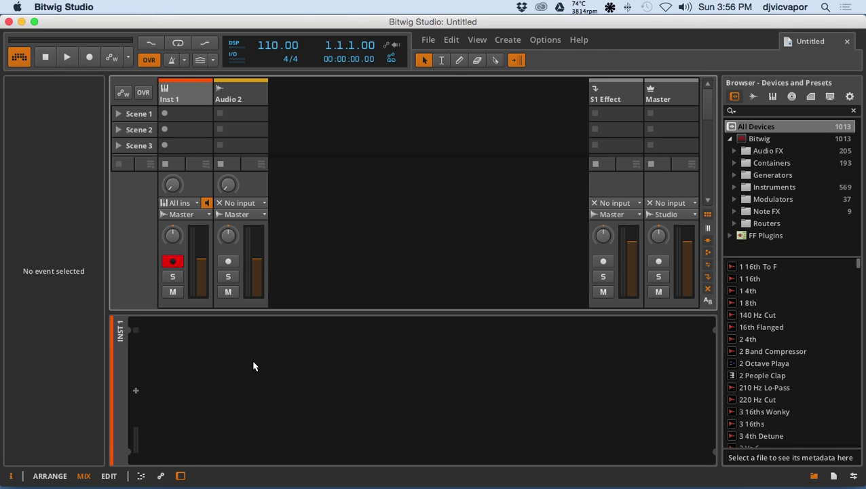
{"action": "left_click", "coordinate": [110, 476]}
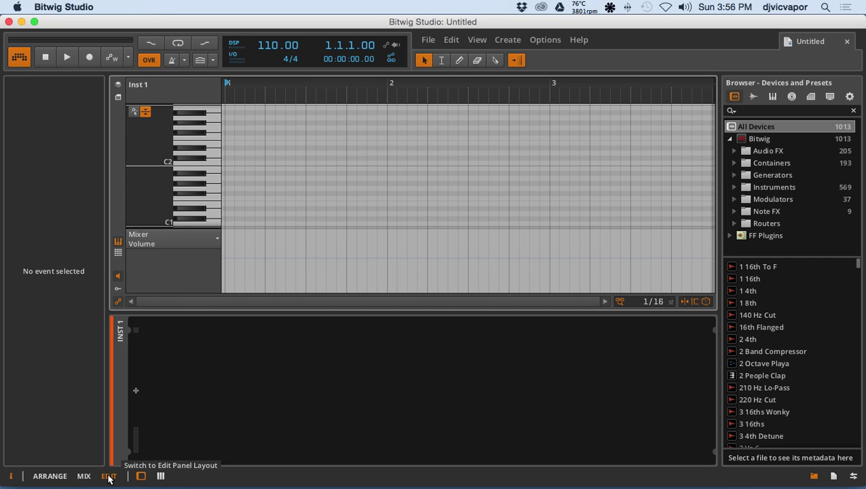
{"action": "left_click", "coordinate": [143, 476]}
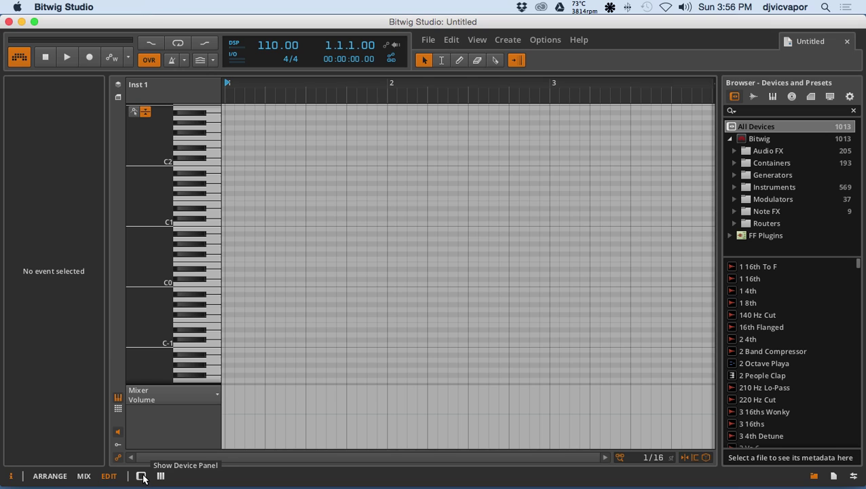
{"action": "left_click", "coordinate": [143, 476]}
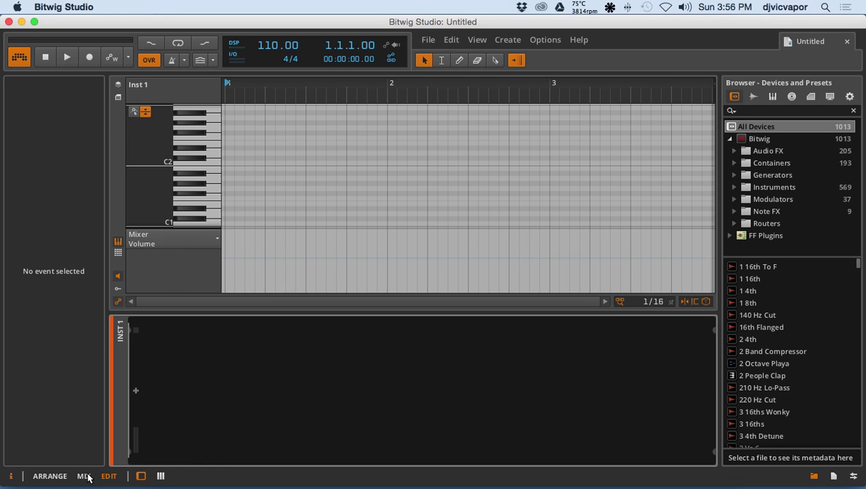
- Back in Mix, try the note and automation editor panels, then reopen Inst 1's device panel
{"action": "left_click", "coordinate": [87, 476]}
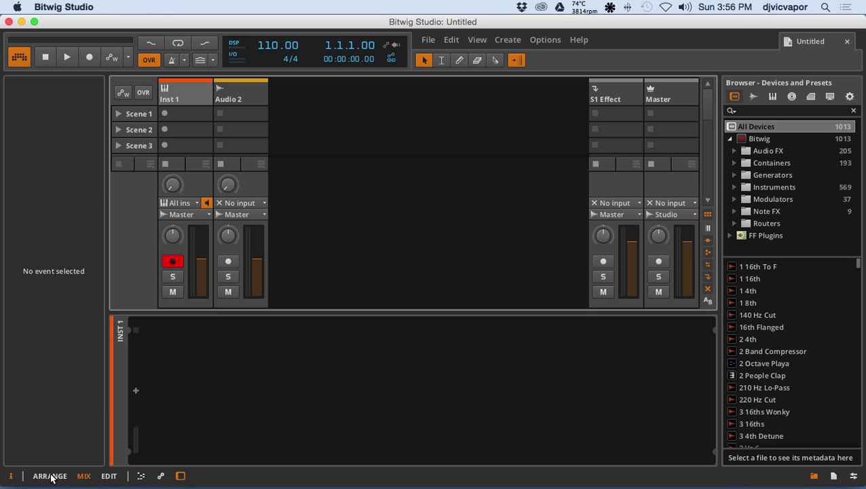
{"action": "left_click", "coordinate": [139, 477]}
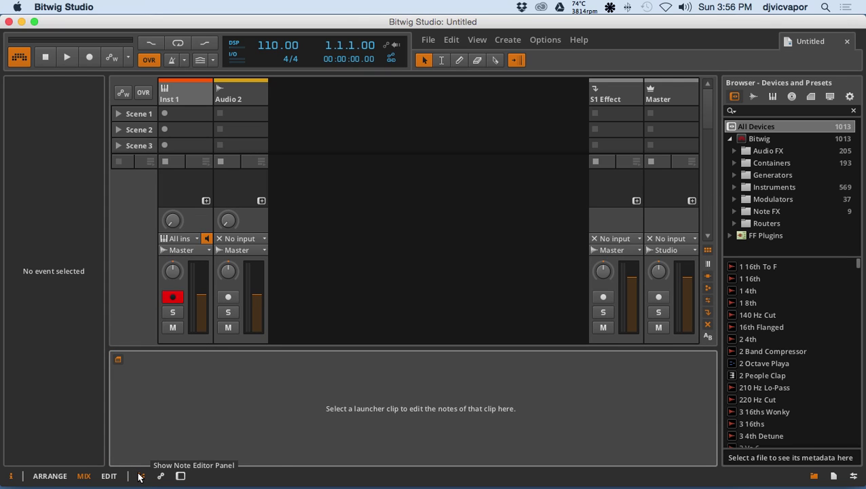
{"action": "left_click", "coordinate": [163, 477]}
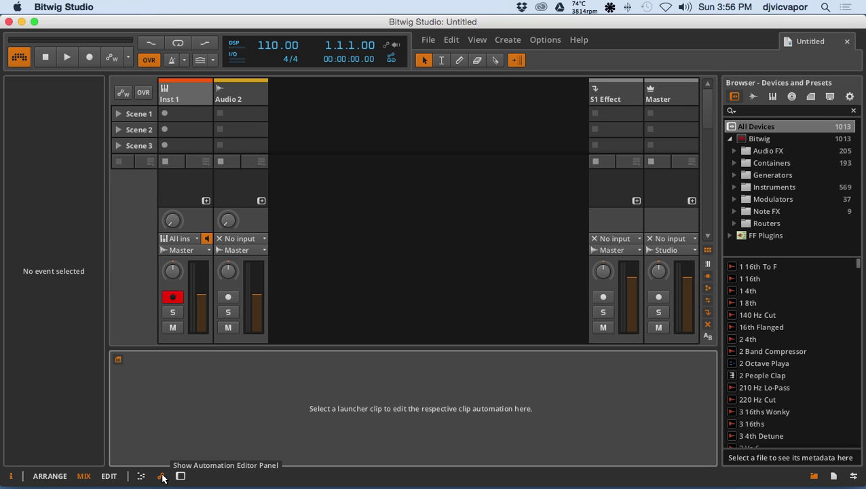
{"action": "left_click", "coordinate": [162, 476]}
{"action": "left_click", "coordinate": [181, 476]}
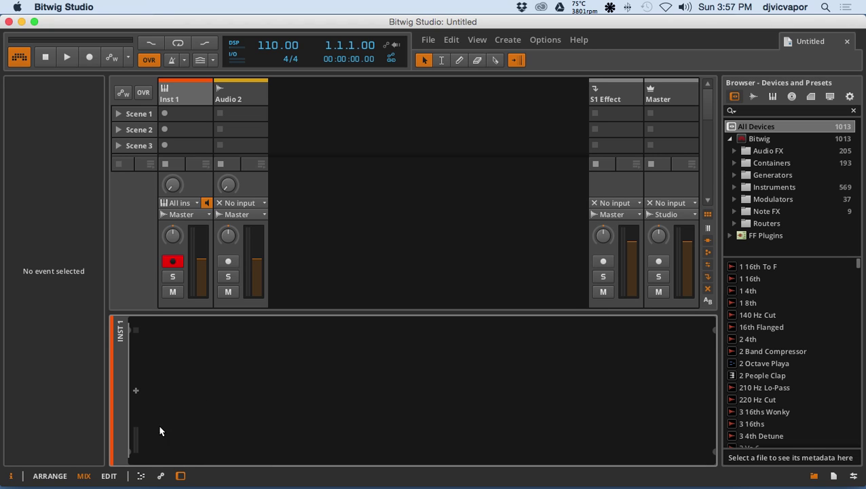
- Switch to the ARRANGE layout, keeping Inst 1's empty device chain visible below
{"action": "left_click", "coordinate": [53, 476]}
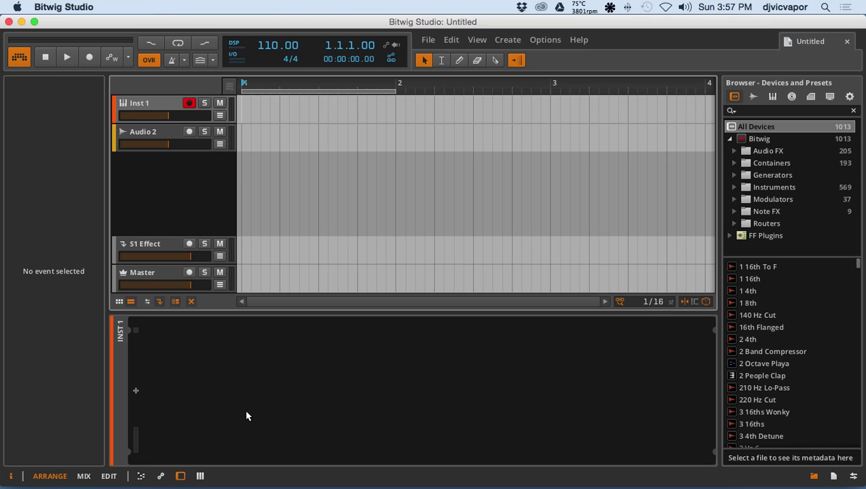